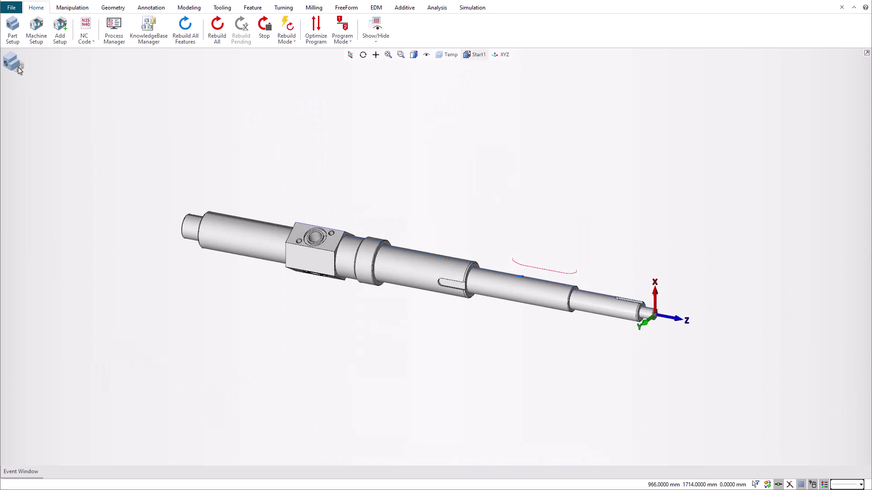
Show the full machine with its housing hidden, then return to the shaft-only view.
{"action": "left_click", "coordinate": [18, 67]}
{"action": "left_click", "coordinate": [448, 55]}
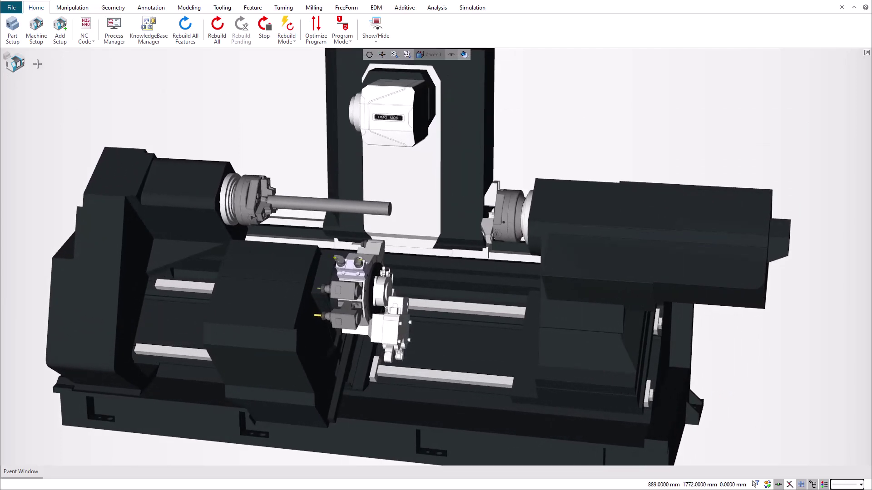
{"action": "left_click", "coordinate": [18, 67]}
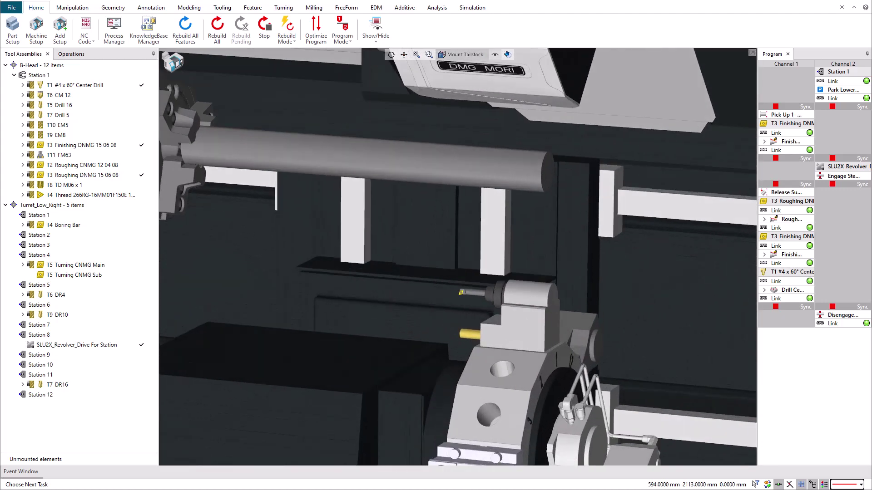
Mount the NTX_TurretLiveCenter tailstock at lower-turret Station 2 and adjust its Z translate offset.
{"action": "left_click", "coordinate": [39, 235]}
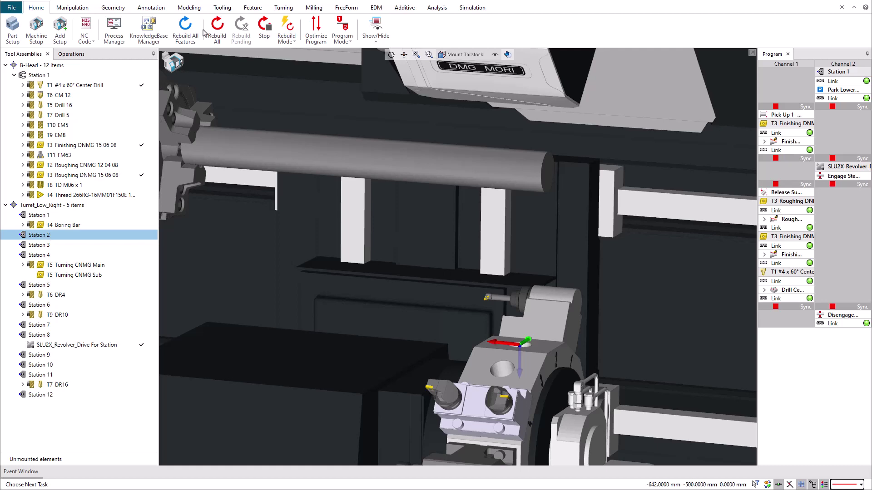
{"action": "left_click", "coordinate": [221, 8]}
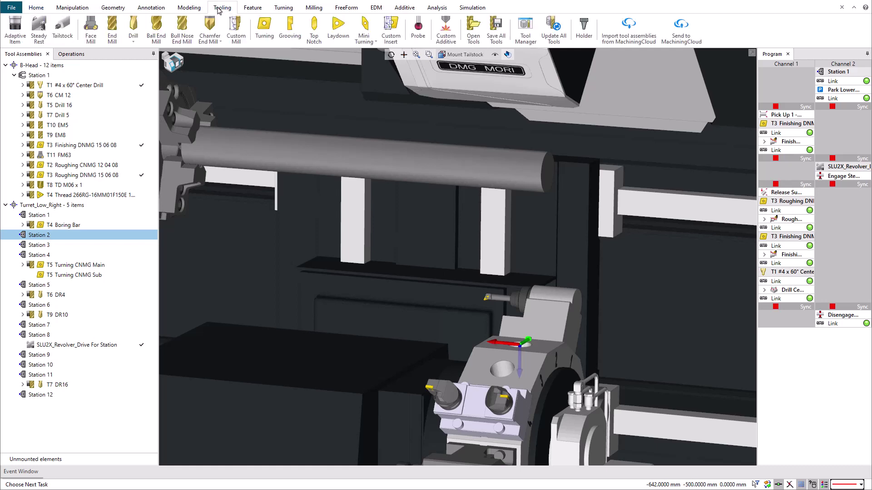
{"action": "left_click", "coordinate": [62, 32]}
{"action": "left_click", "coordinate": [411, 324]}
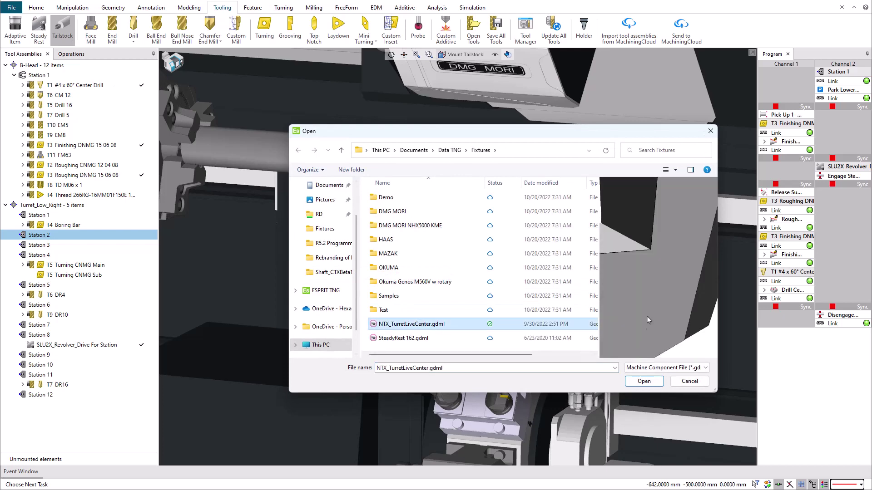
{"action": "left_click", "coordinate": [657, 384]}
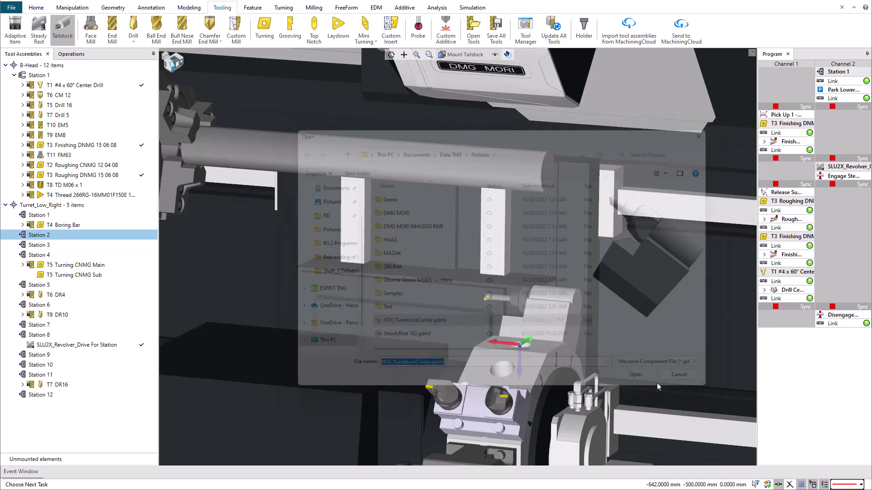
{"action": "double_click", "coordinate": [129, 129]}
{"action": "type", "text": "-50"}
{"action": "key", "text": "Tab"}
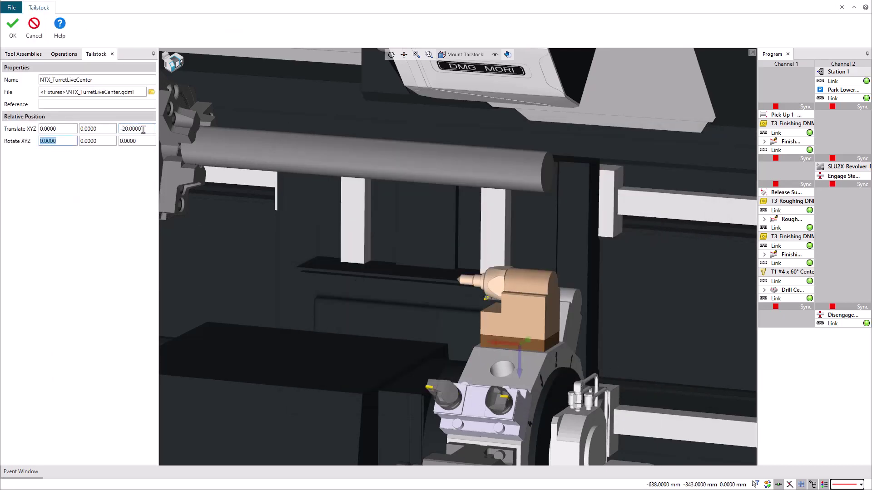
{"action": "left_click", "coordinate": [11, 30]}
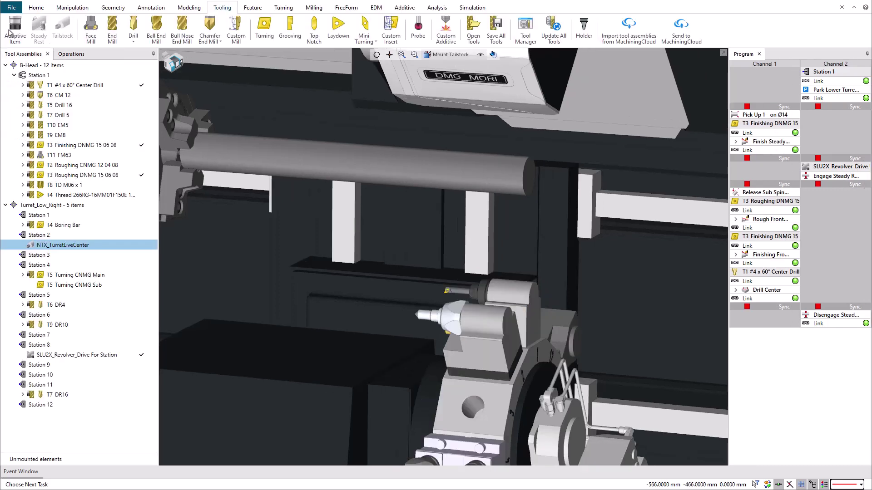
Set the operation insert location to just before the Rough operation.
{"action": "left_click", "coordinate": [71, 54]}
{"action": "left_click", "coordinate": [76, 240]}
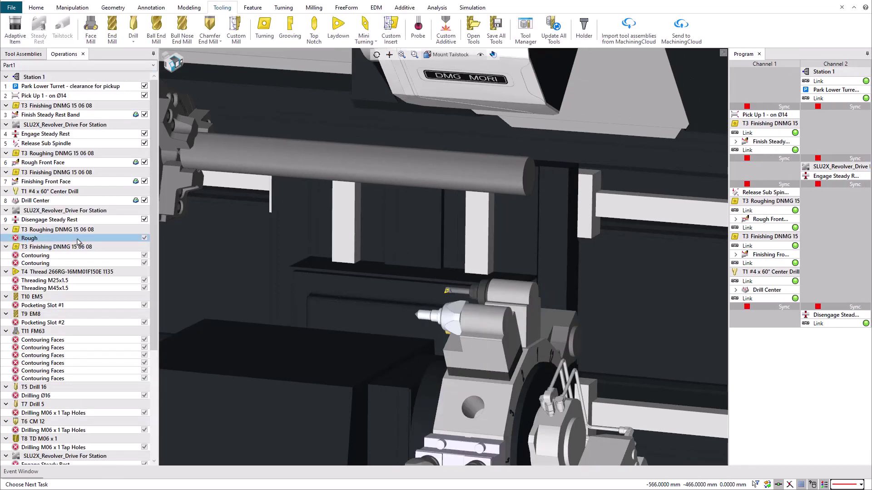
{"action": "right_click", "coordinate": [77, 240]}
{"action": "left_click", "coordinate": [107, 268]}
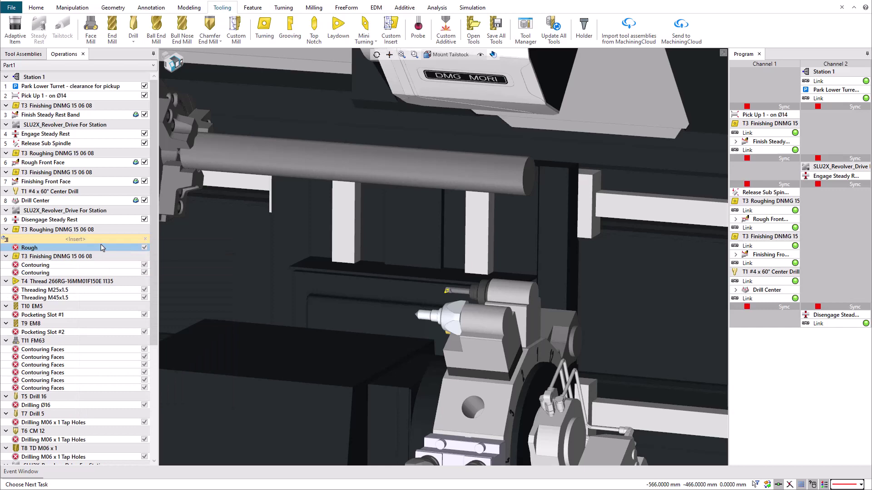
Create a tailstock operation named 'Engage Tailstock' at the picked position, viewing the part in wireframe.
{"action": "left_click", "coordinate": [313, 7]}
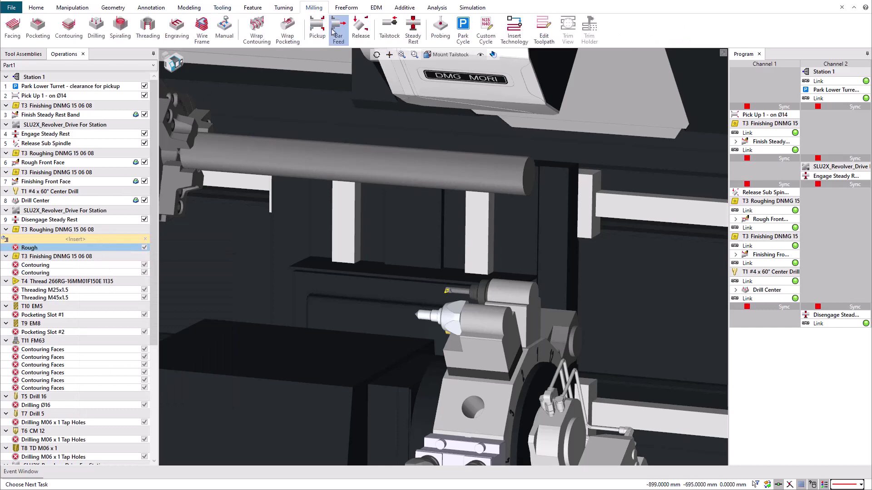
{"action": "left_click", "coordinate": [283, 8]}
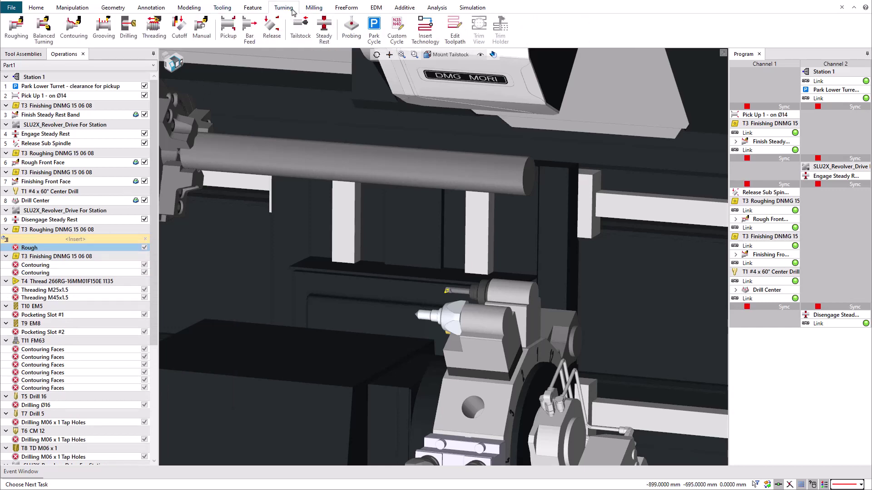
{"action": "left_click", "coordinate": [295, 36]}
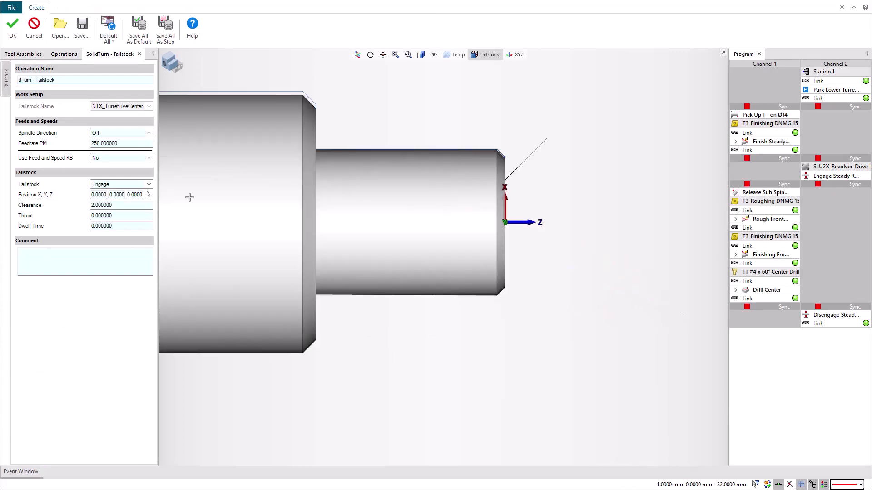
{"action": "left_click", "coordinate": [419, 55]}
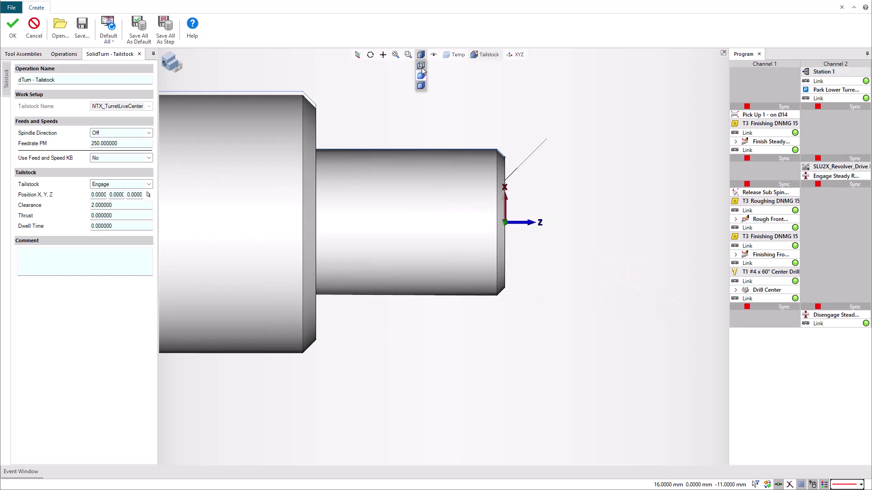
{"action": "left_click", "coordinate": [421, 66]}
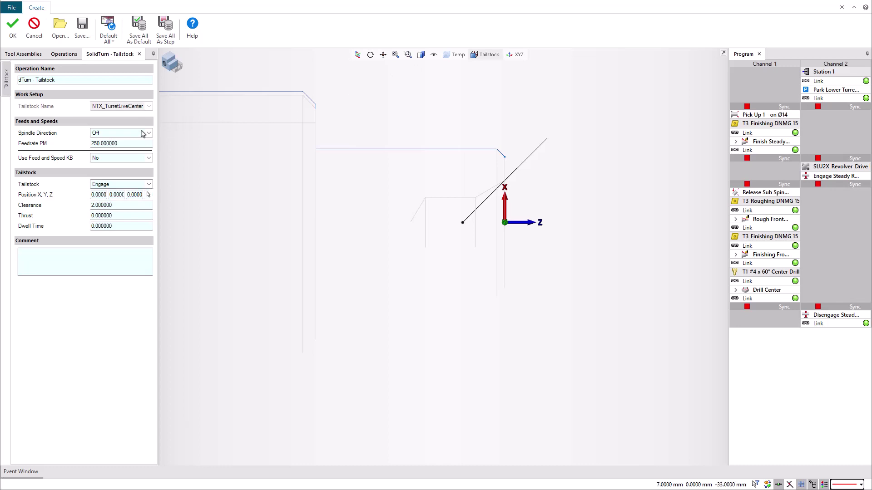
{"action": "triple_click", "coordinate": [13, 79]}
{"action": "type", "text": "Enga"}
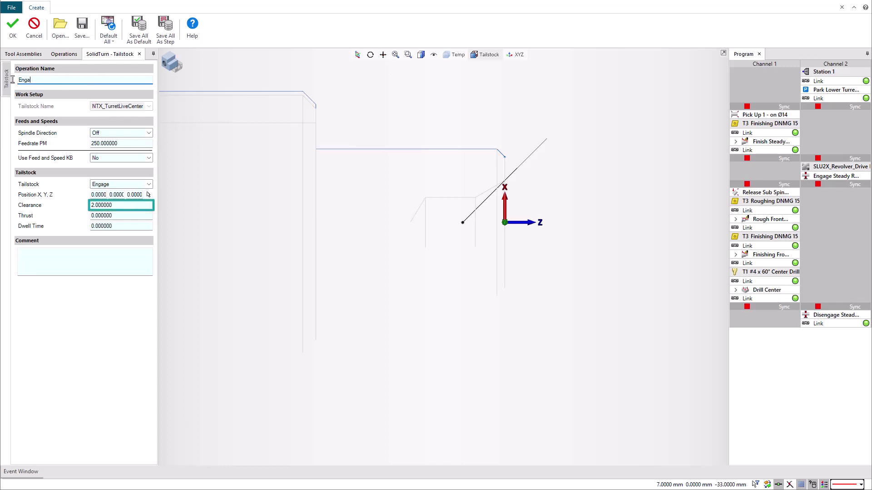
{"action": "type", "text": "ge Tailstock"}
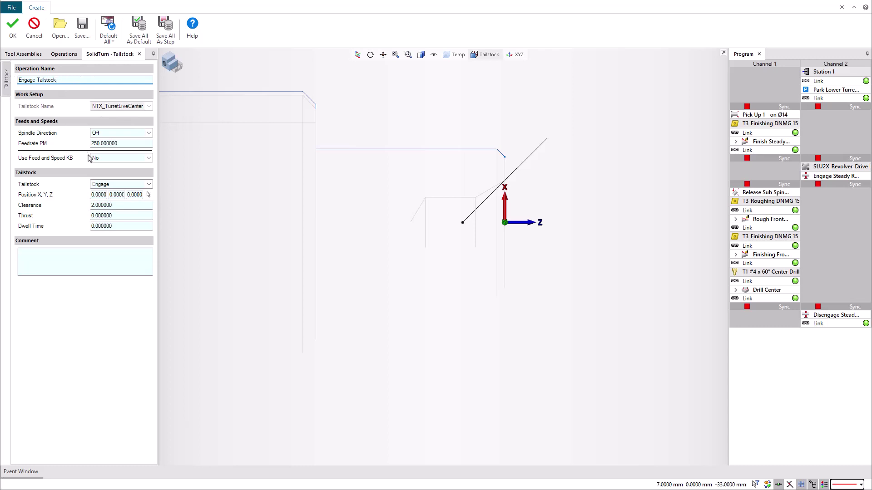
{"action": "left_click", "coordinate": [148, 195]}
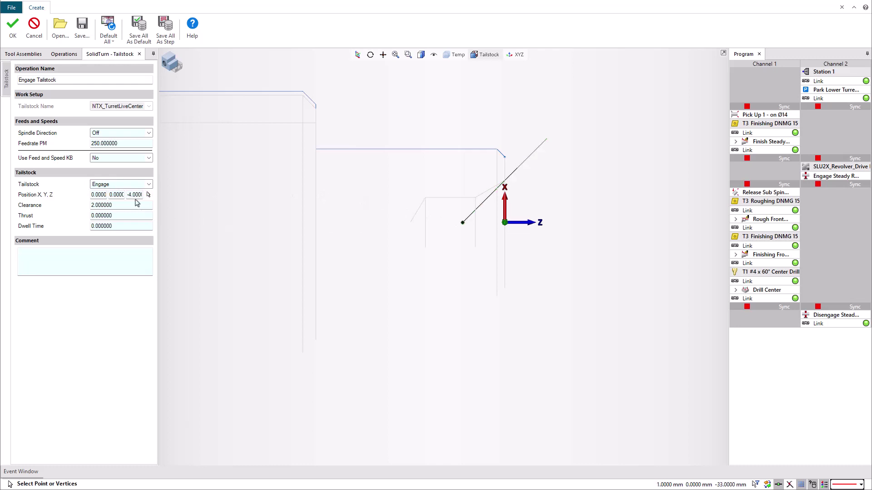
{"action": "left_click", "coordinate": [13, 27]}
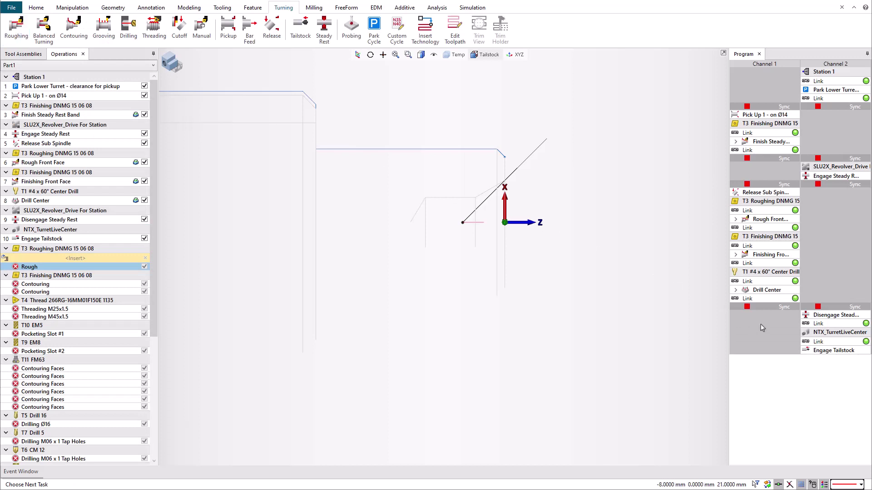
Check the Engage Tailstock link status to confirm there are no calculation errors.
{"action": "mouse_move", "coordinate": [865, 346]}
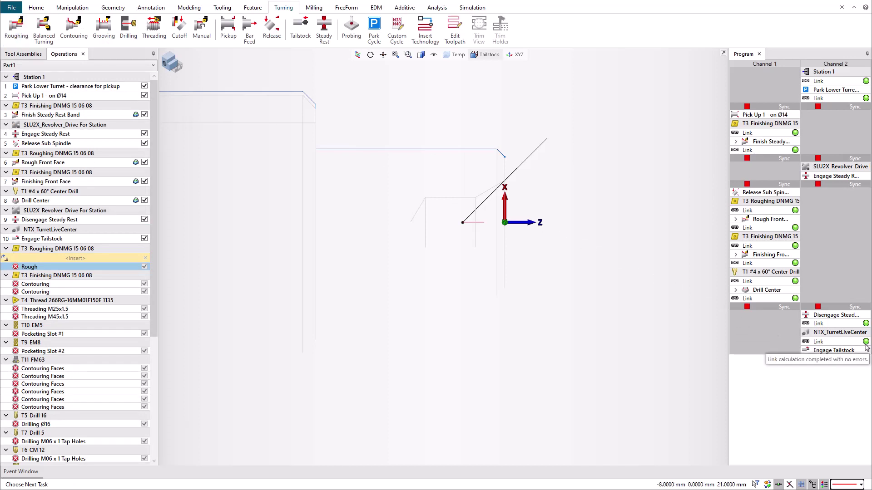
{"action": "mouse_move", "coordinate": [799, 347]}
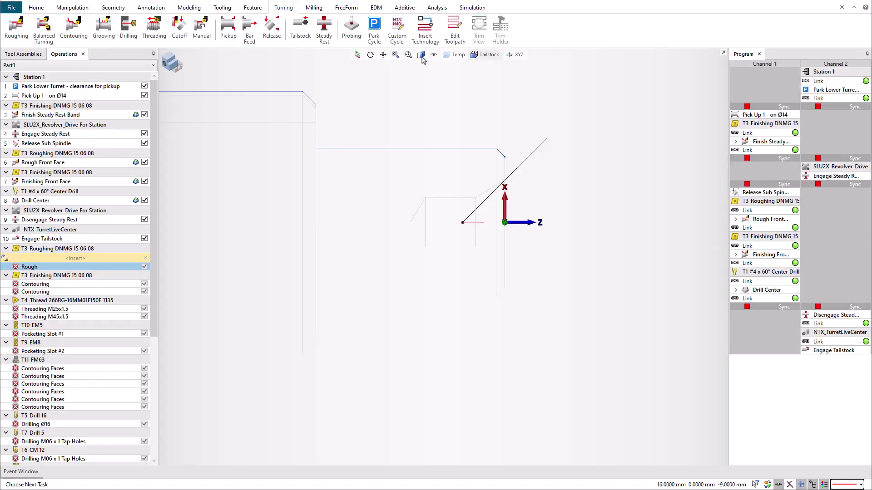
Restore shaded display and unsuppress the Rough operation and both Contouring operations.
{"action": "left_click", "coordinate": [421, 55]}
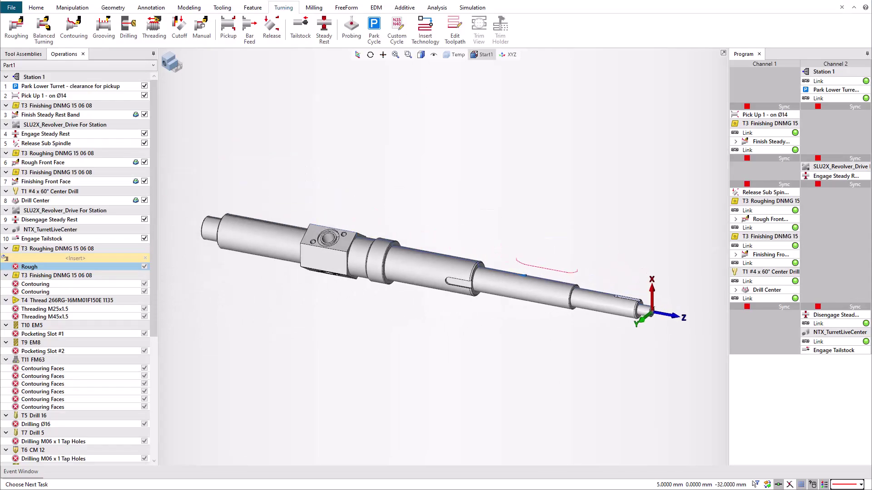
{"action": "left_click", "coordinate": [145, 260]}
{"action": "right_click", "coordinate": [116, 259]}
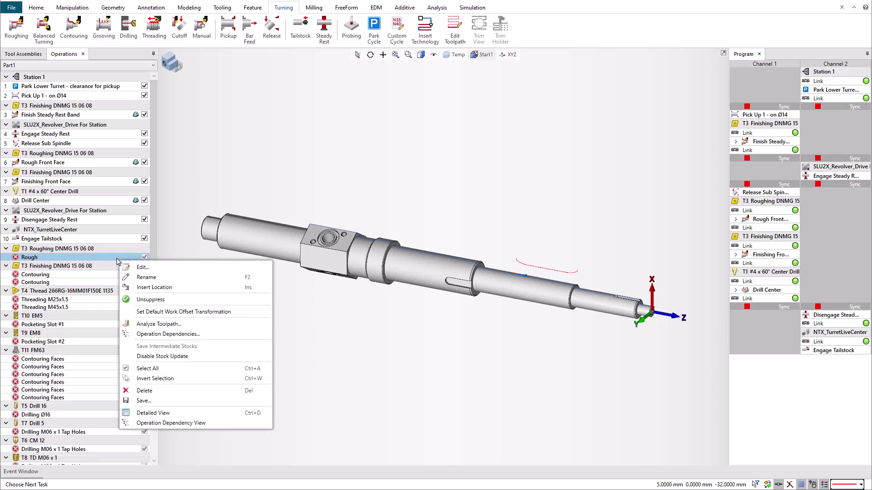
{"action": "left_click", "coordinate": [142, 301]}
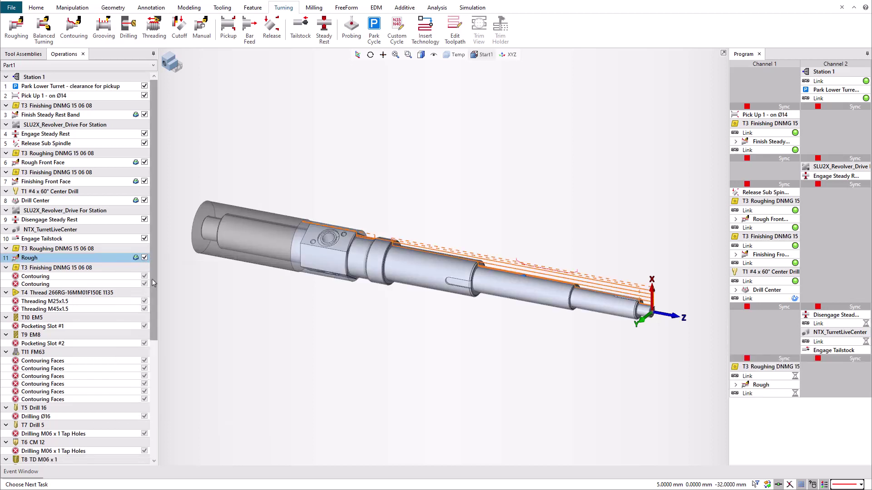
{"action": "left_click", "coordinate": [98, 277]}
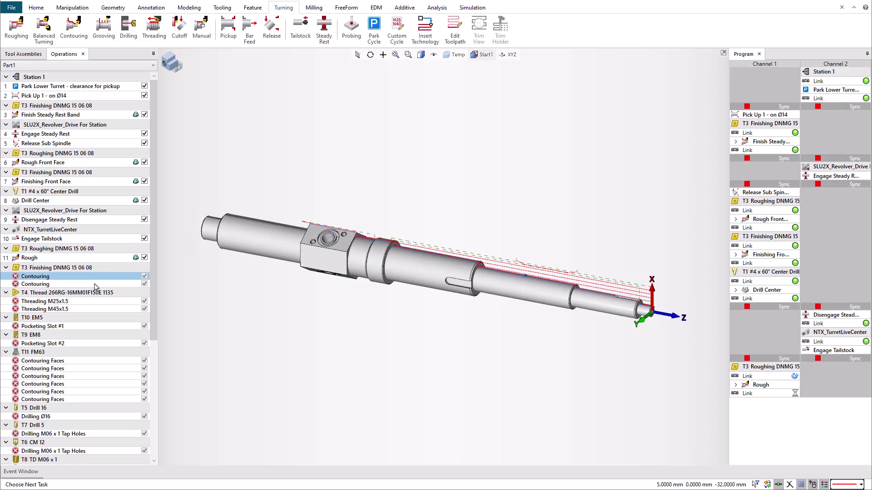
{"action": "left_click", "coordinate": [98, 285], "text": "shift"}
{"action": "right_click", "coordinate": [97, 286]}
{"action": "left_click", "coordinate": [120, 315]}
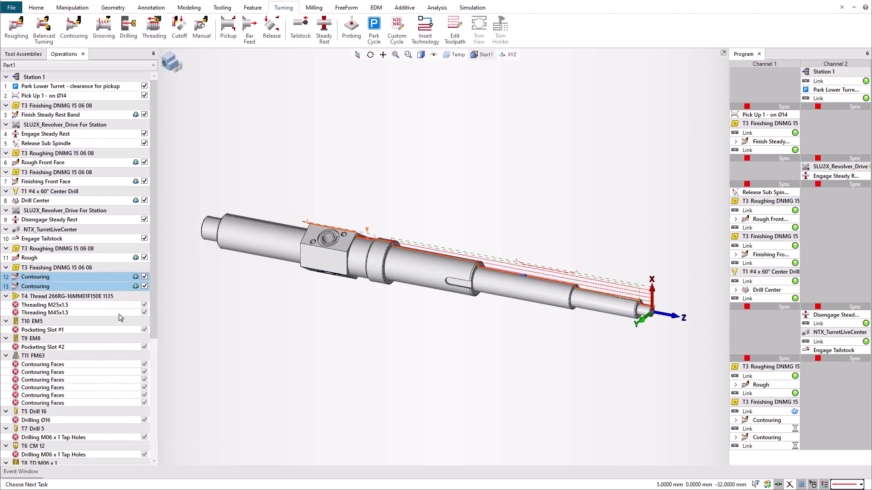
Unsuppress the operations from Threading M25x1.5 through Drilling M06 x 1 Tap Holes.
{"action": "left_click_drag", "start_coordinate": [154, 263], "coordinate": [152, 350]}
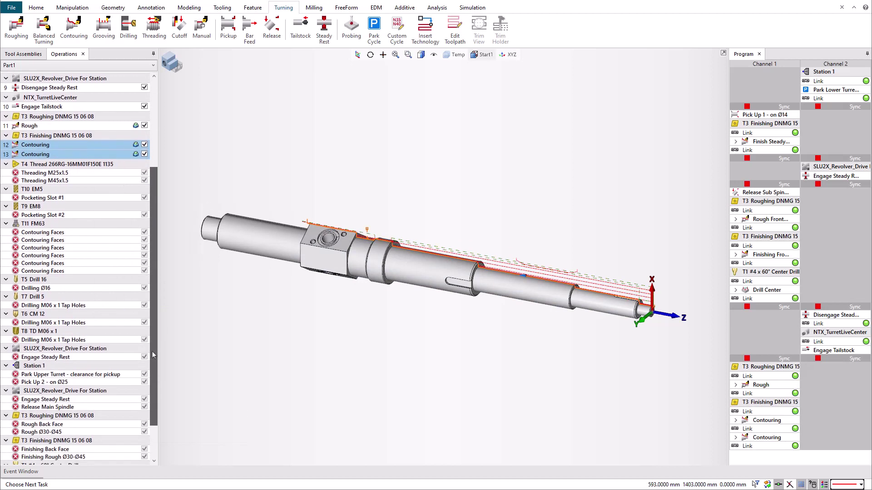
{"action": "left_click", "coordinate": [98, 174]}
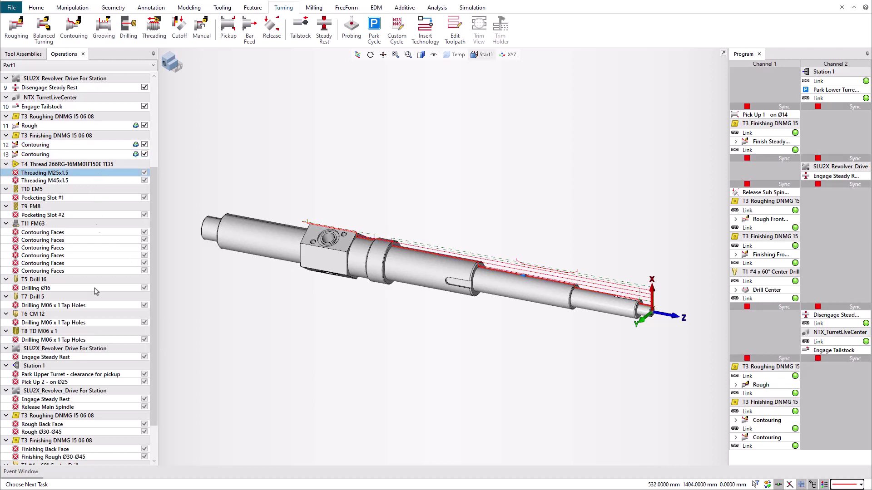
{"action": "left_click", "coordinate": [83, 341], "text": "shift"}
{"action": "right_click", "coordinate": [83, 342]}
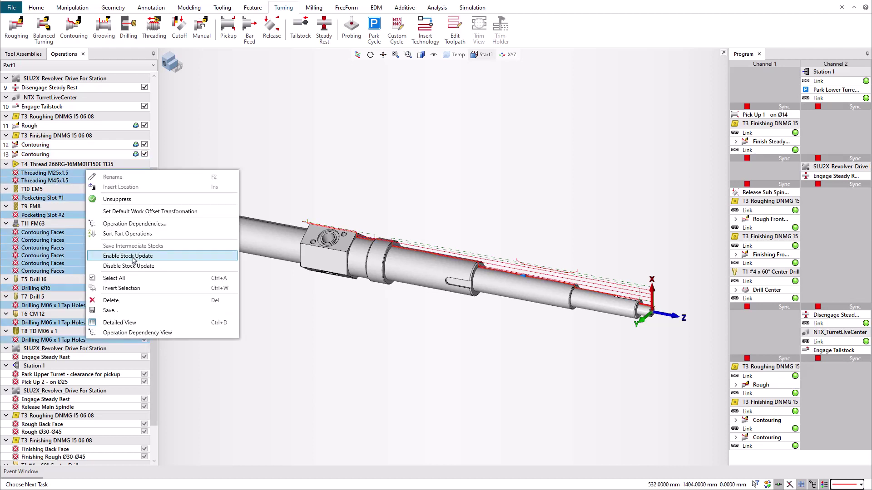
{"action": "left_click", "coordinate": [171, 200]}
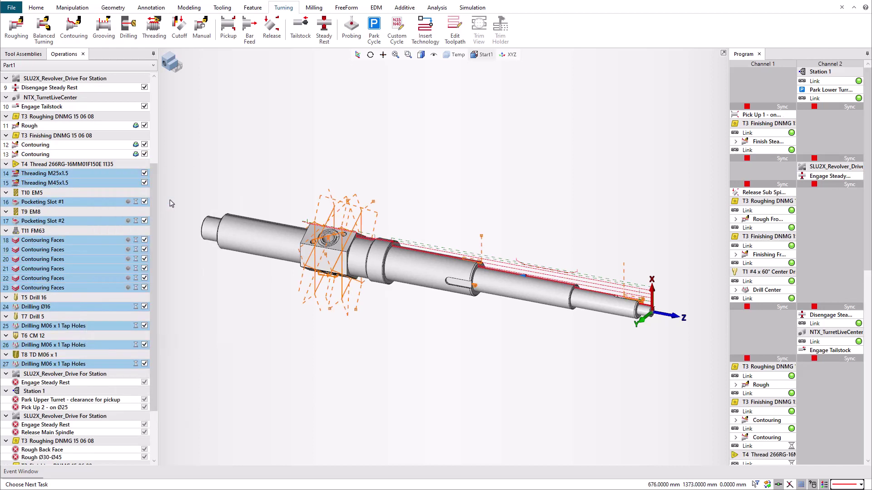
{"action": "left_click_drag", "start_coordinate": [152, 203], "coordinate": [155, 257]}
{"action": "left_click_drag", "start_coordinate": [867, 246], "coordinate": [867, 444]}
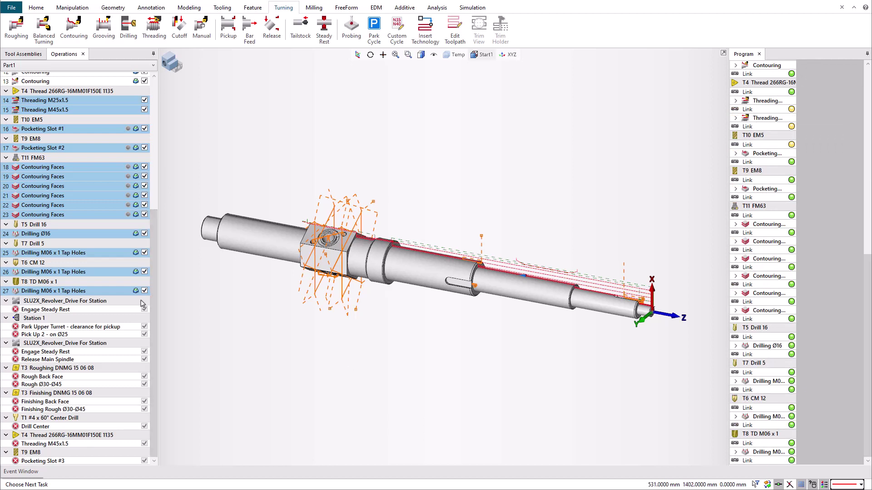
Insert a Disengage Tailstock operation before Engage Steady Rest, then unsuppress Engage Steady Rest.
{"action": "left_click", "coordinate": [102, 312]}
{"action": "right_click", "coordinate": [102, 312]}
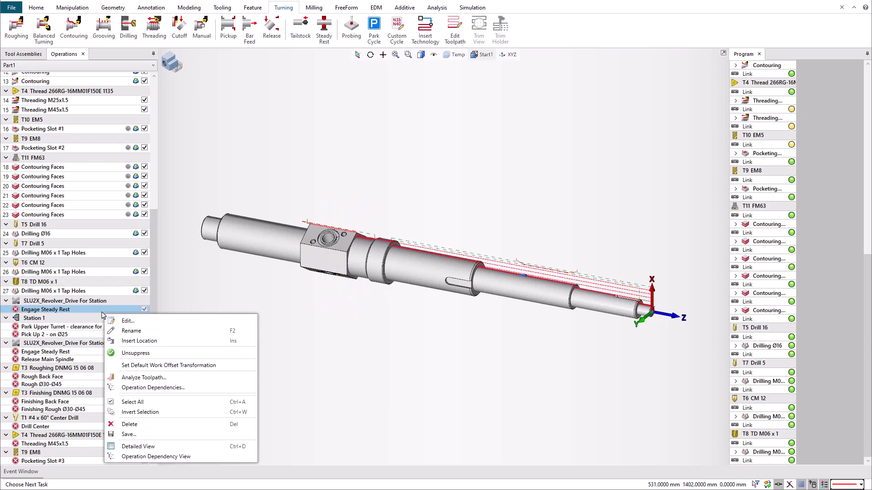
{"action": "left_click", "coordinate": [143, 342]}
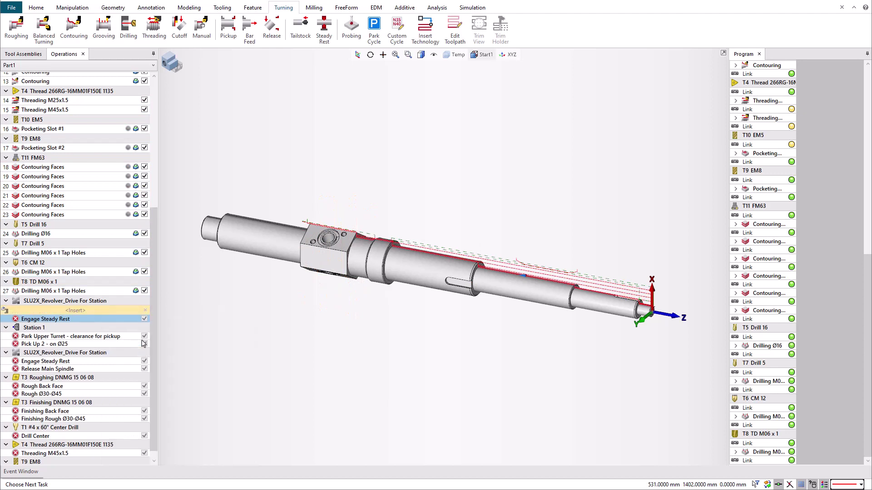
{"action": "left_click", "coordinate": [307, 34]}
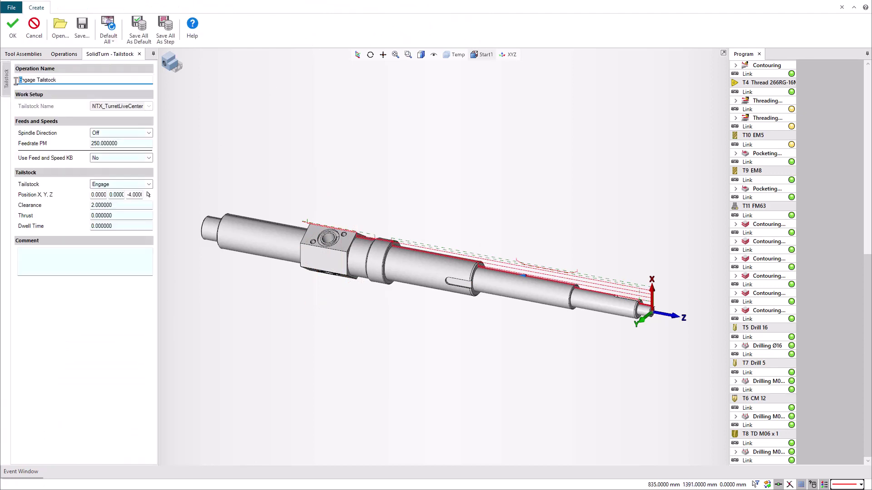
{"action": "left_click", "coordinate": [107, 184]}
{"action": "left_click", "coordinate": [110, 195]}
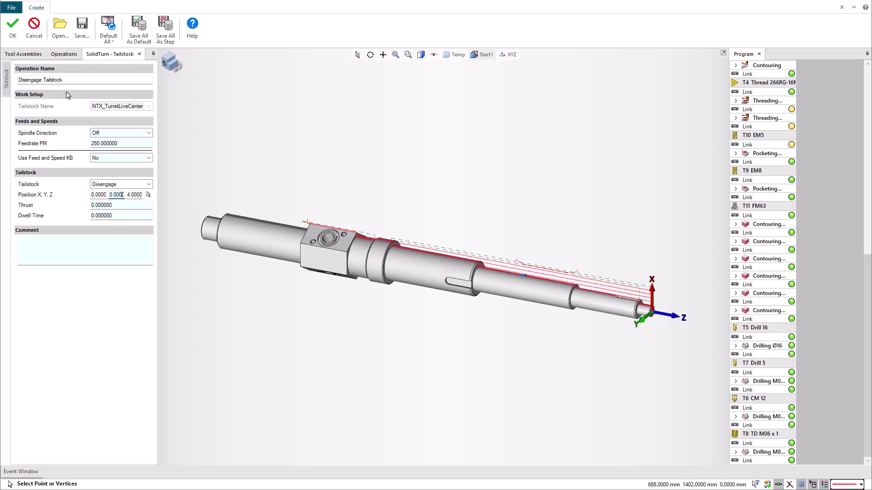
{"action": "left_click", "coordinate": [14, 30]}
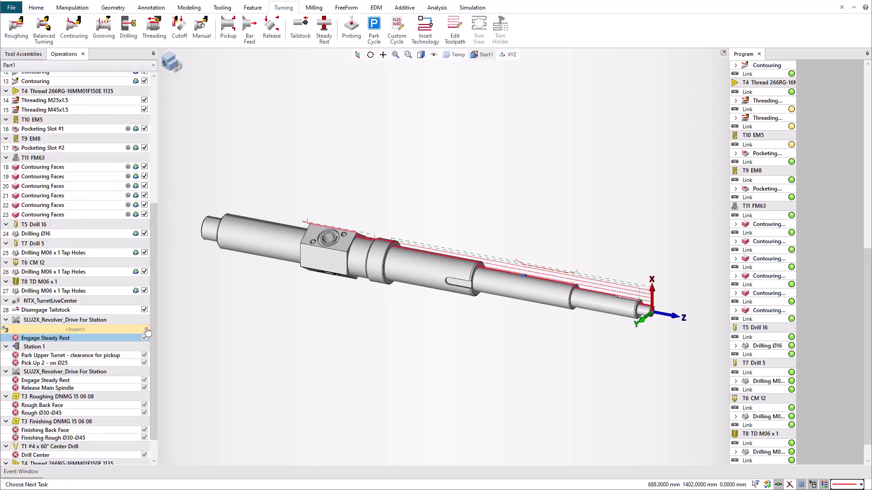
{"action": "right_click", "coordinate": [134, 330]}
{"action": "left_click", "coordinate": [166, 370]}
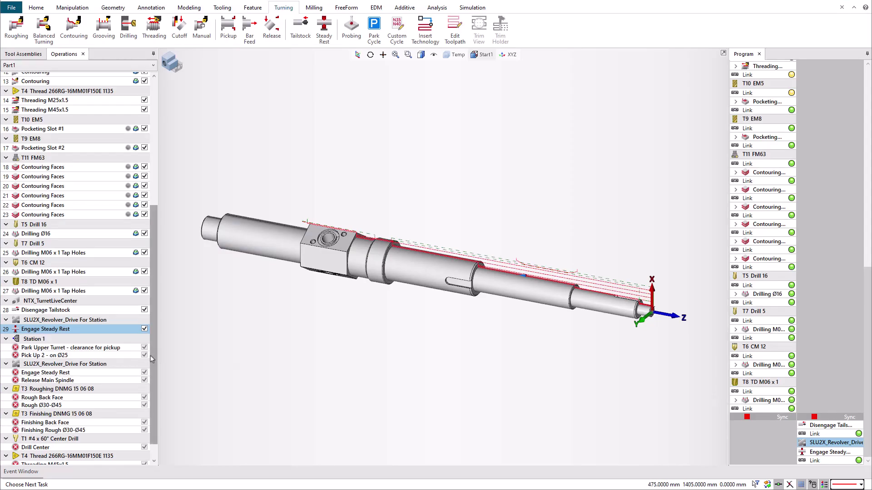
Unsuppress operations Park Upper Turret through Pocketing Slot #3, renumbered 30–39.
{"action": "left_click", "coordinate": [129, 349]}
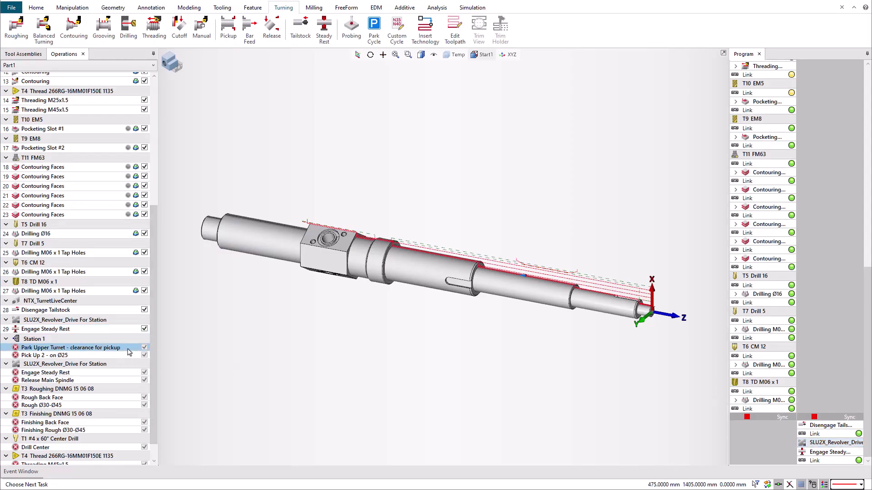
{"action": "scroll", "coordinate": [113, 409], "scroll_direction": "down", "scroll_amount": 2}
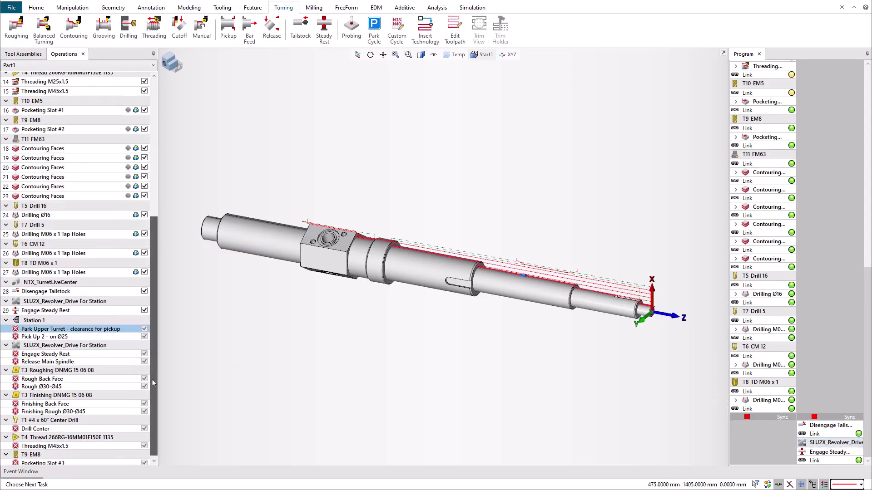
{"action": "left_click", "coordinate": [99, 463], "text": "shift"}
{"action": "right_click", "coordinate": [107, 411]}
{"action": "left_click", "coordinate": [138, 264]}
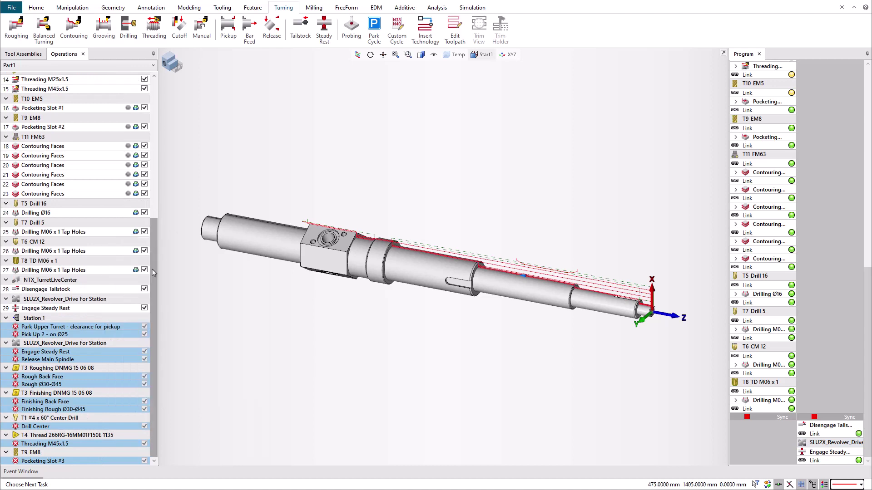
{"action": "scroll", "coordinate": [849, 372], "scroll_direction": "down", "scroll_amount": 6}
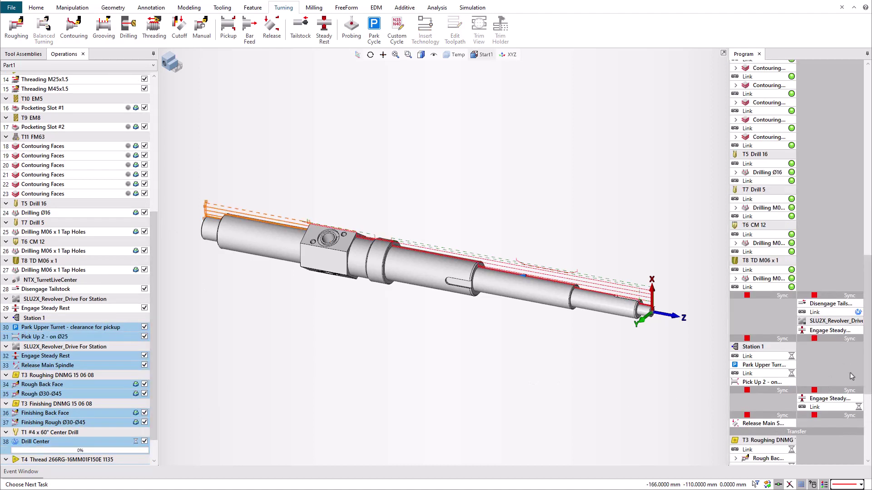
{"action": "scroll", "coordinate": [849, 372], "scroll_direction": "down", "scroll_amount": 1}
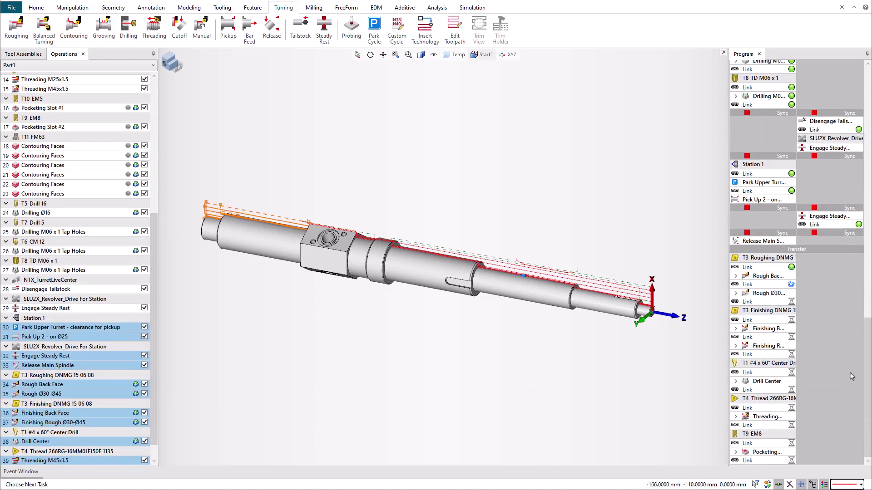